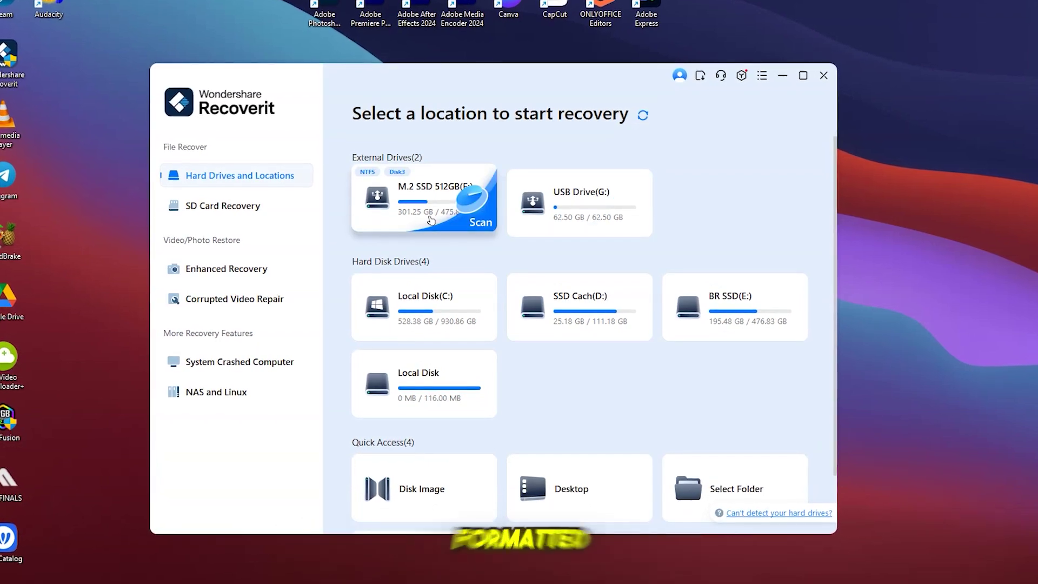
Quick-format USB Drive (G:) from This PC, then enter recoverit.wondershare.com in the browser
left_click(218, 208)
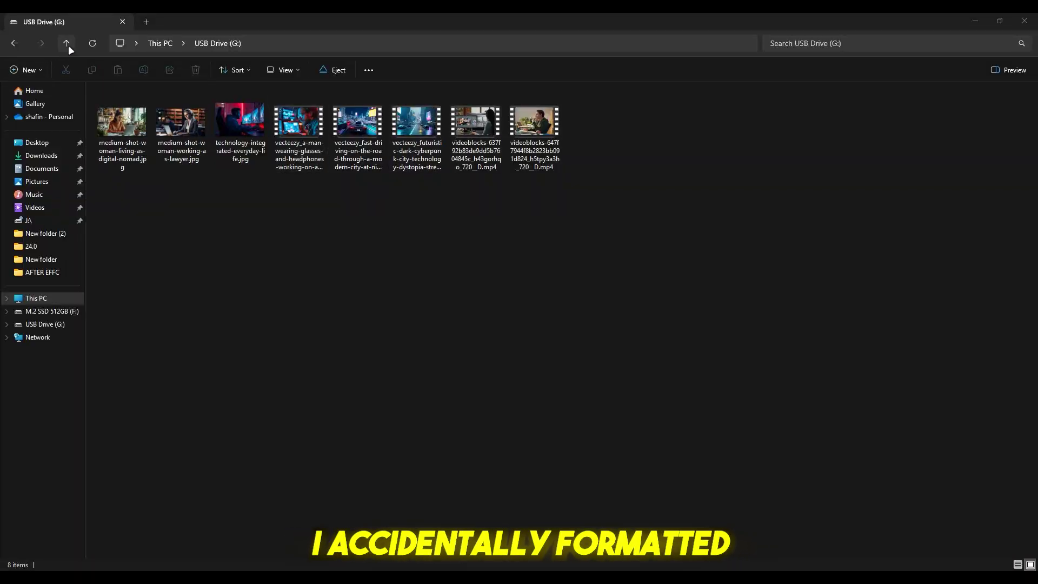
left_click(68, 43)
right_click(670, 119)
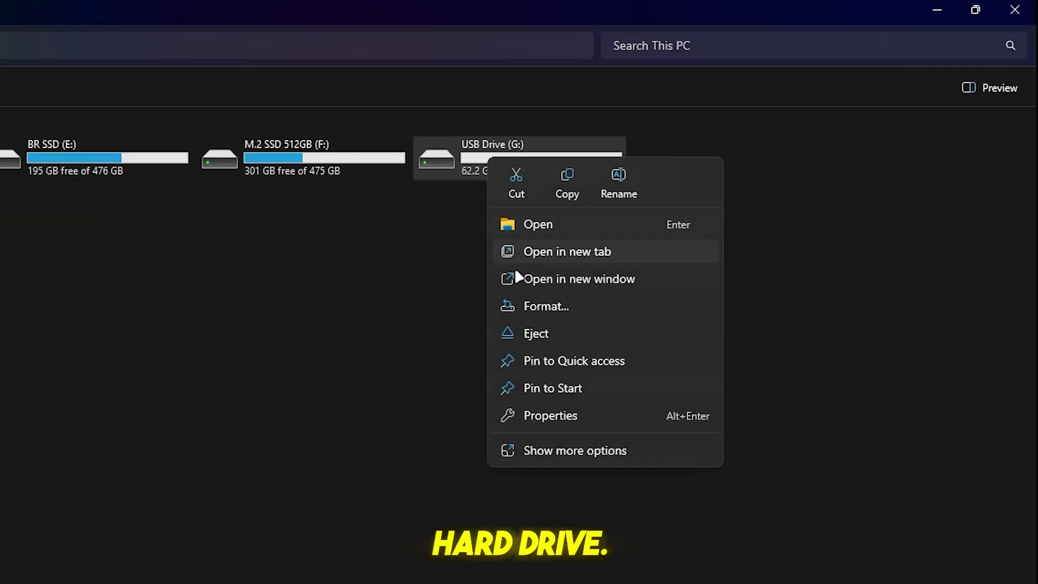
left_click(522, 308)
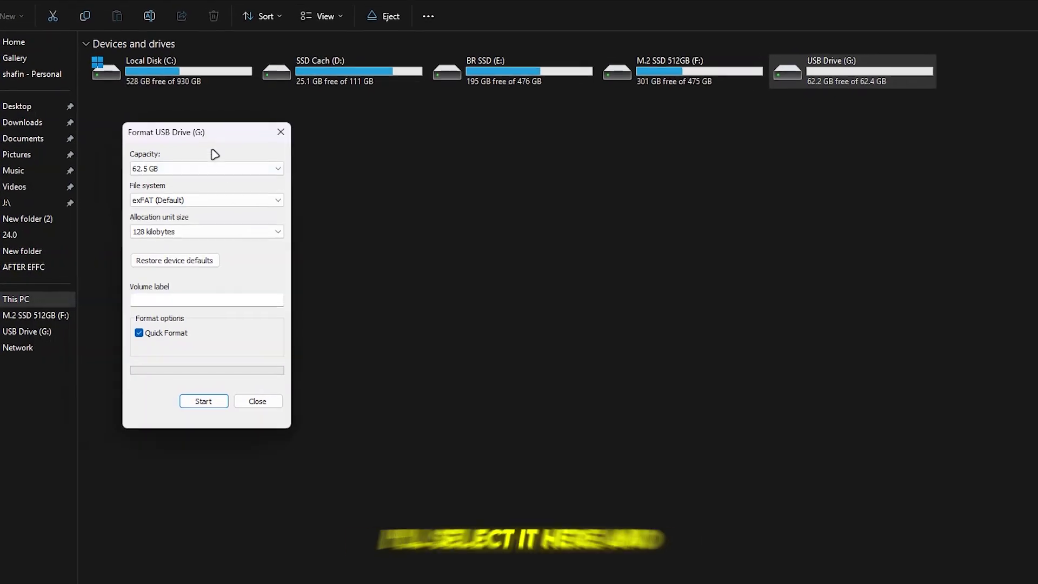
left_click(212, 413)
left_click(701, 299)
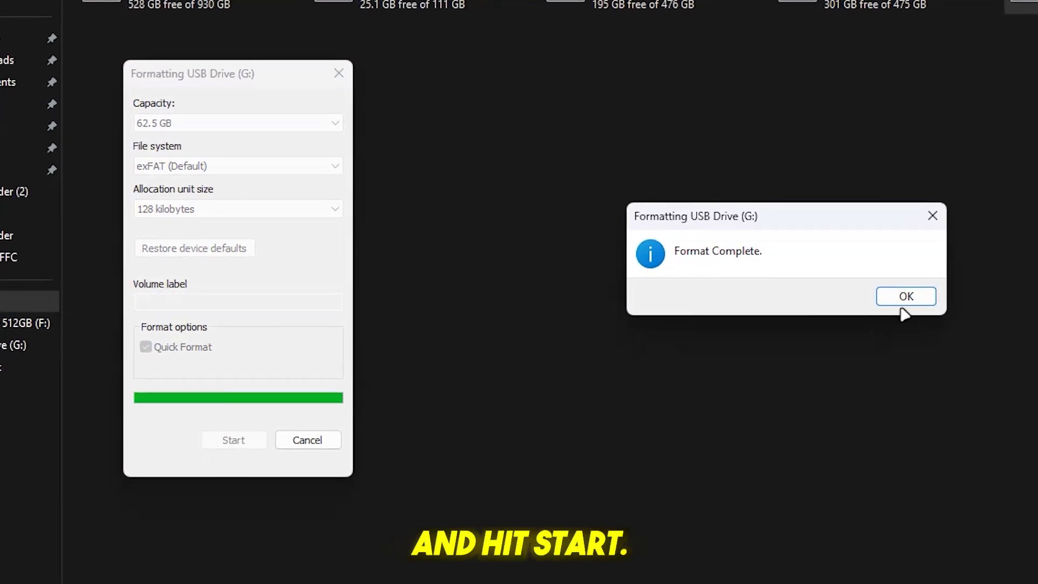
left_click(770, 291)
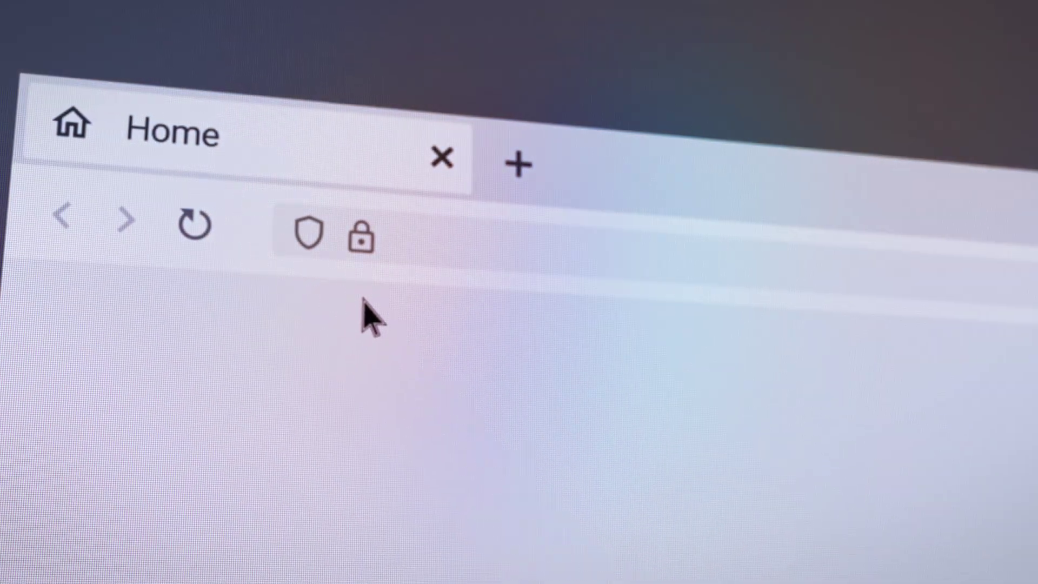
type("recoveri")
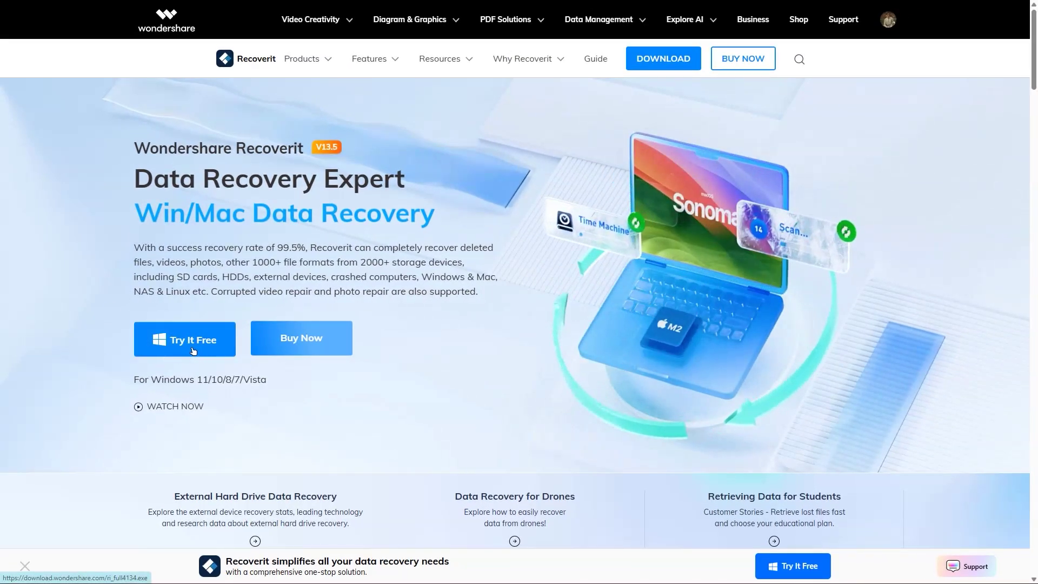
Download the free Windows version of Recoverit with Try It Free
left_click(182, 349)
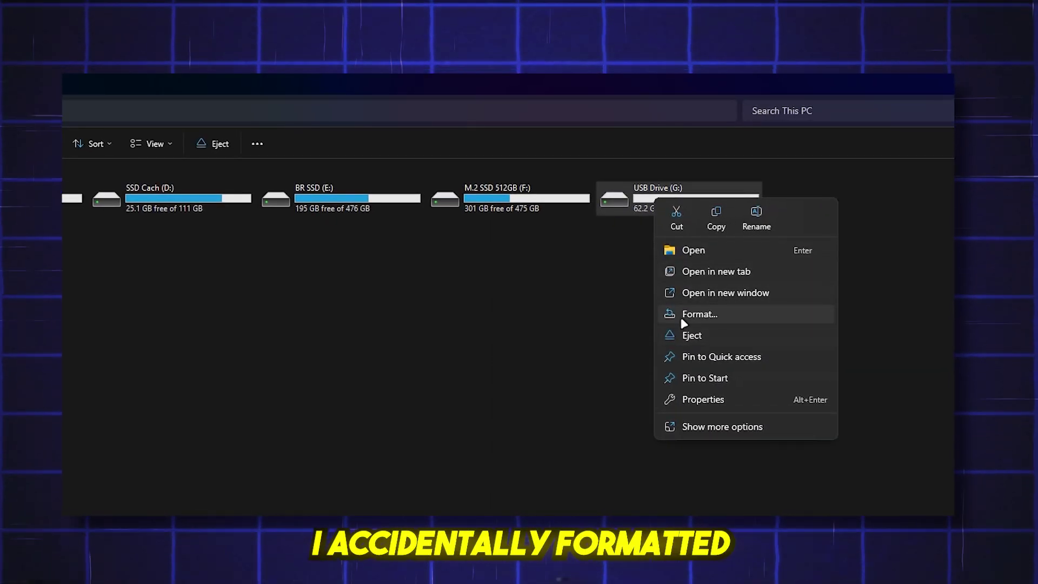
Close the drive context menu without formatting and launch Recoverit from its desktop icon
key("Escape")
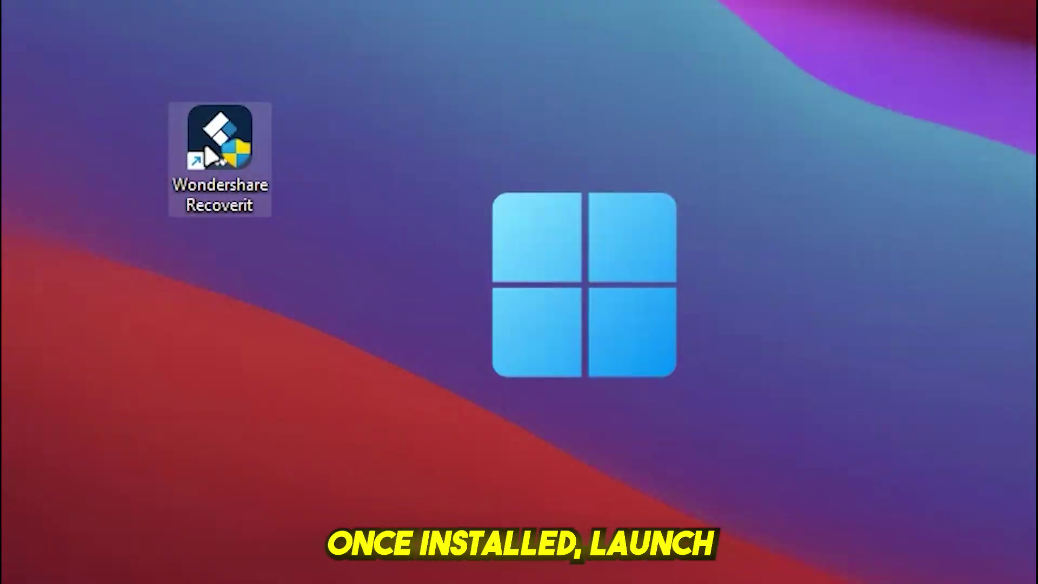
double_click(208, 149)
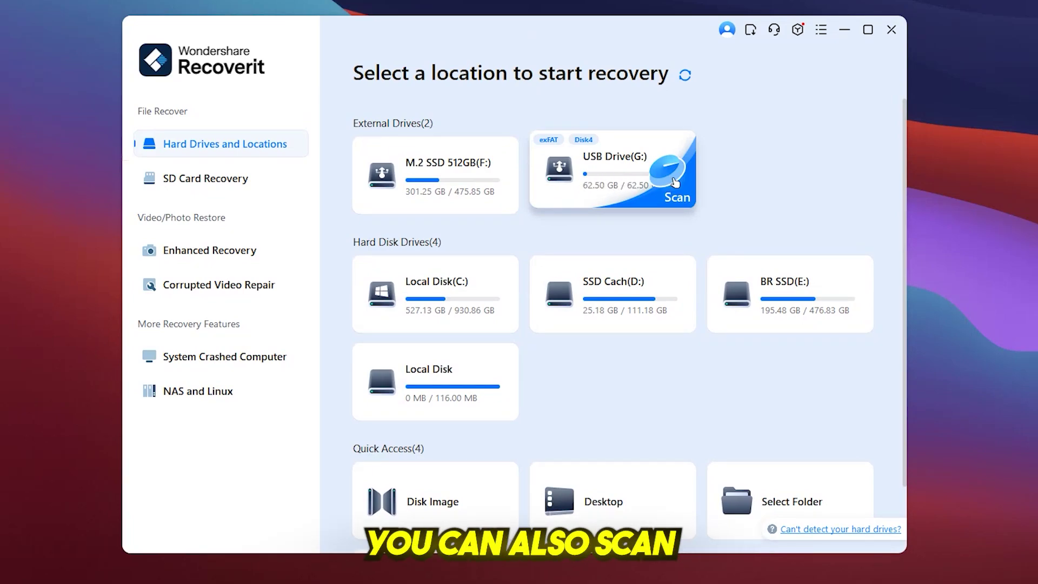
Scan USB Drive (G:) until 5 files are found: 2 photos, 2 videos, 1 other
left_click(675, 182)
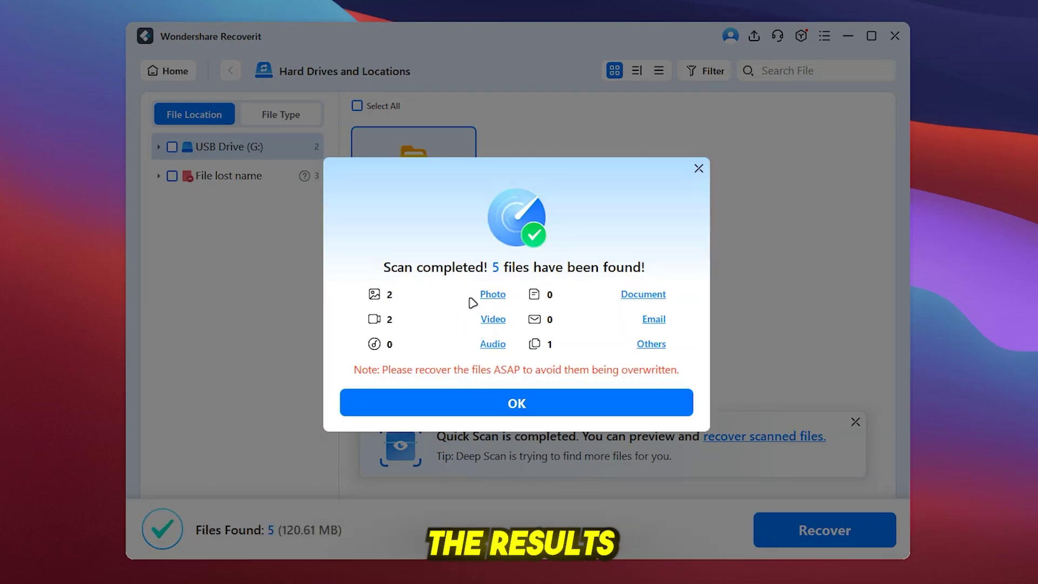
Filter results to Video and preview the lost video in the mov folder
left_click(492, 319)
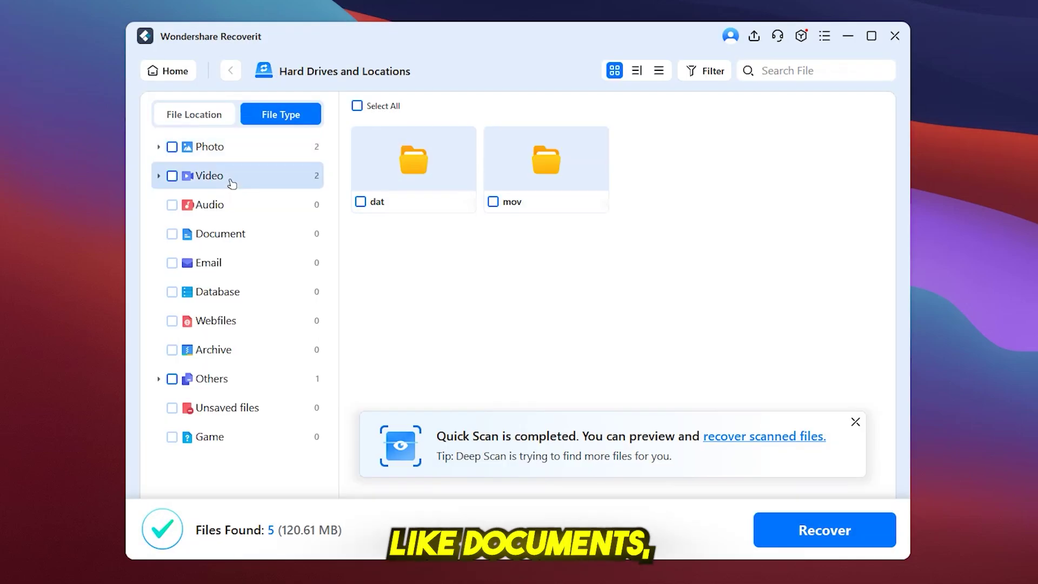
double_click(544, 179)
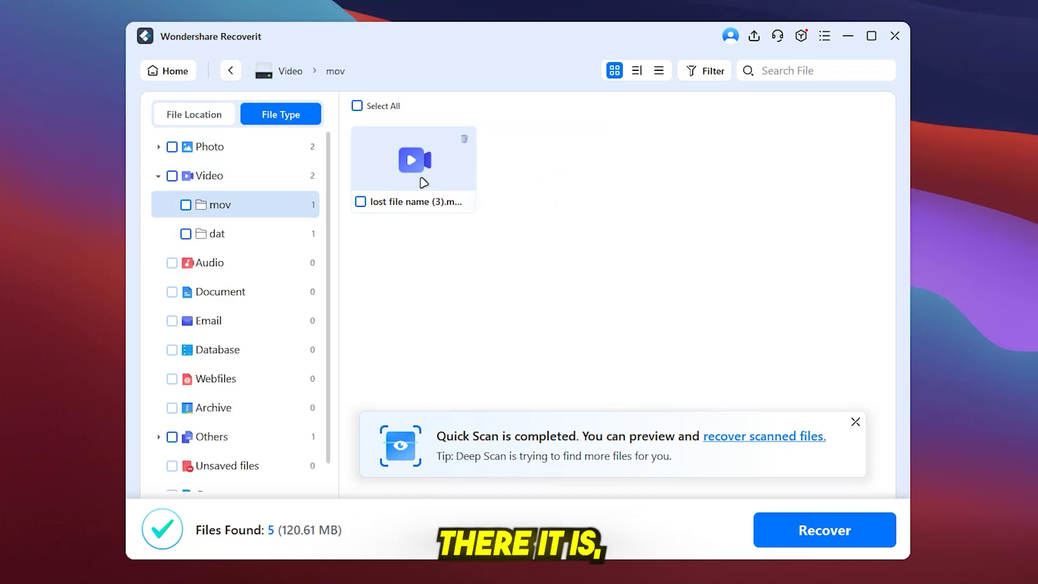
double_click(423, 182)
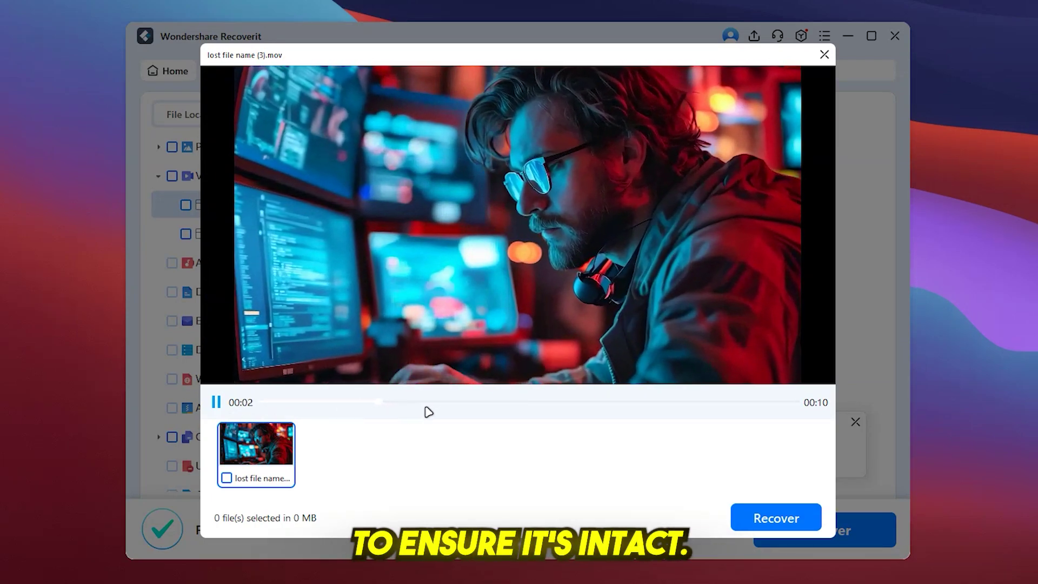
left_click(824, 55)
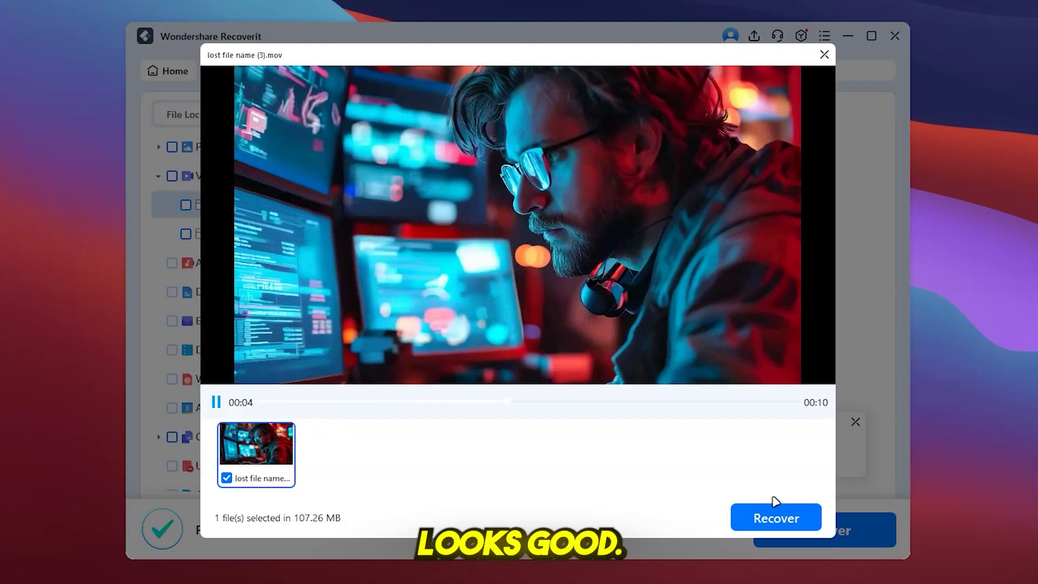
Recover lost file name (3).mov to SSD Cach (D:) and open its folder
left_click(774, 519)
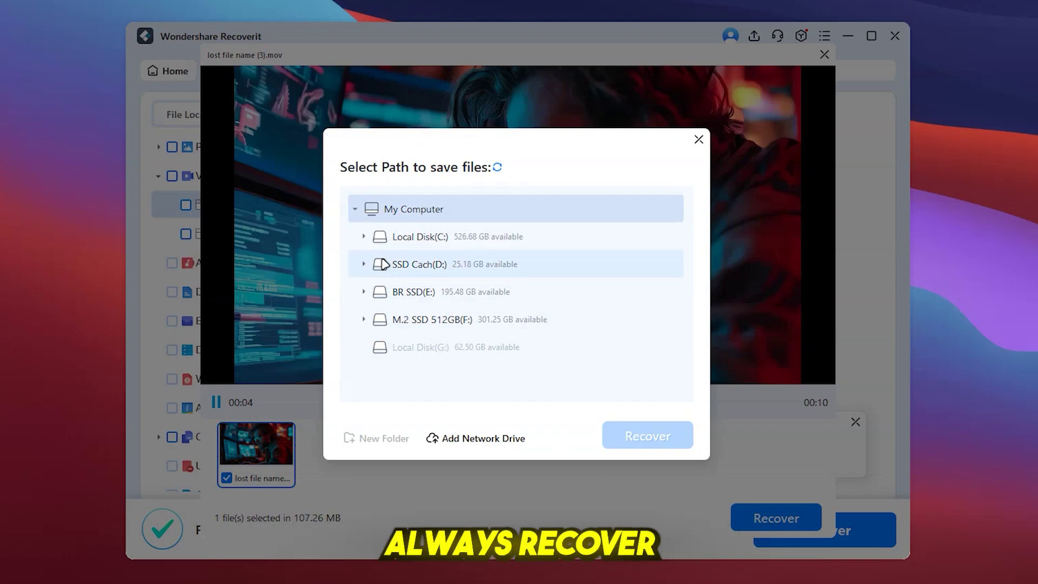
left_click(419, 265)
left_click(640, 438)
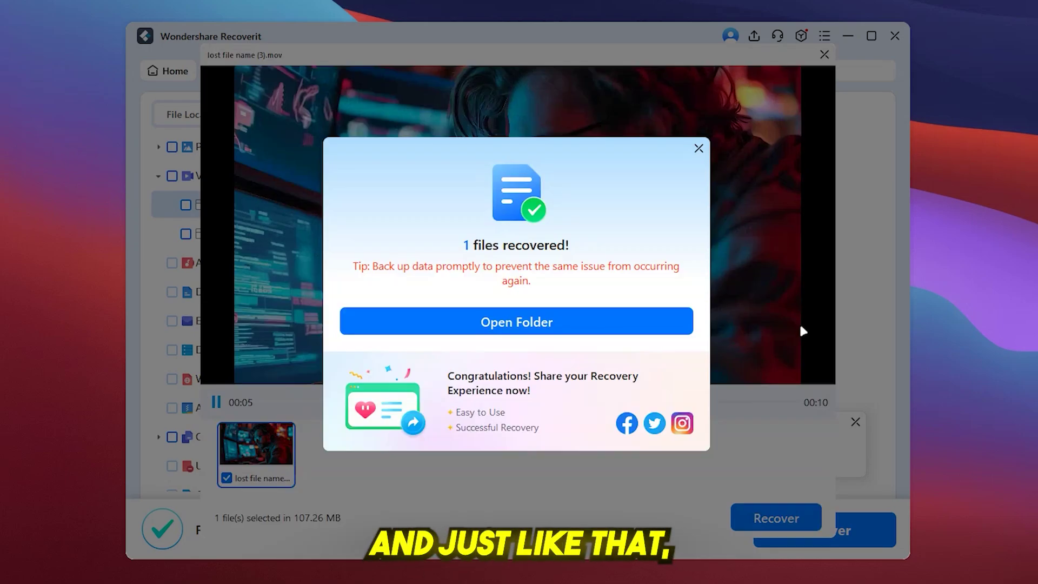
left_click(519, 320)
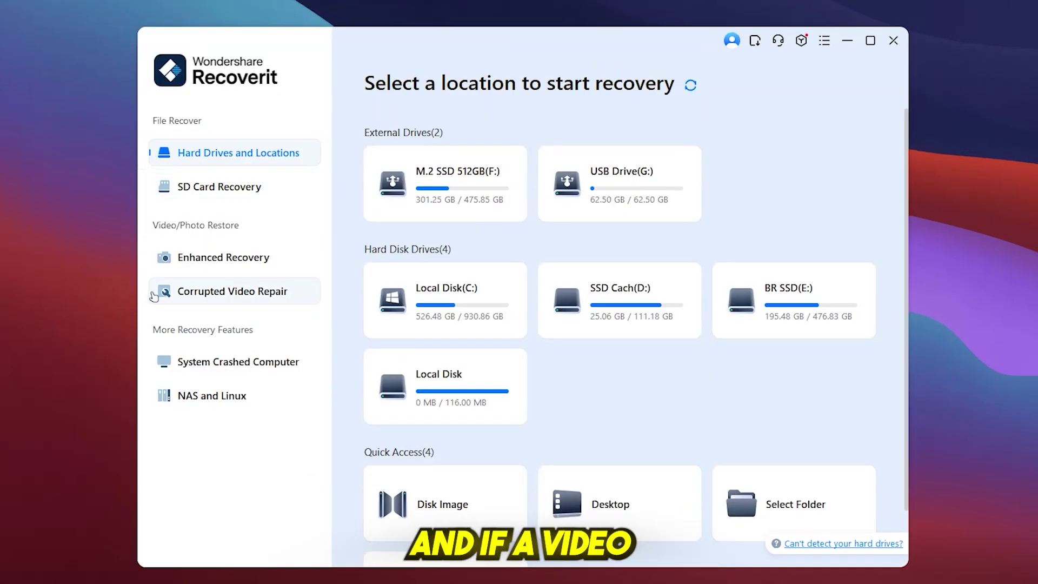
Add the futuristic cyberpunk city video to Corrupted Video Repair and repair it
left_click(230, 298)
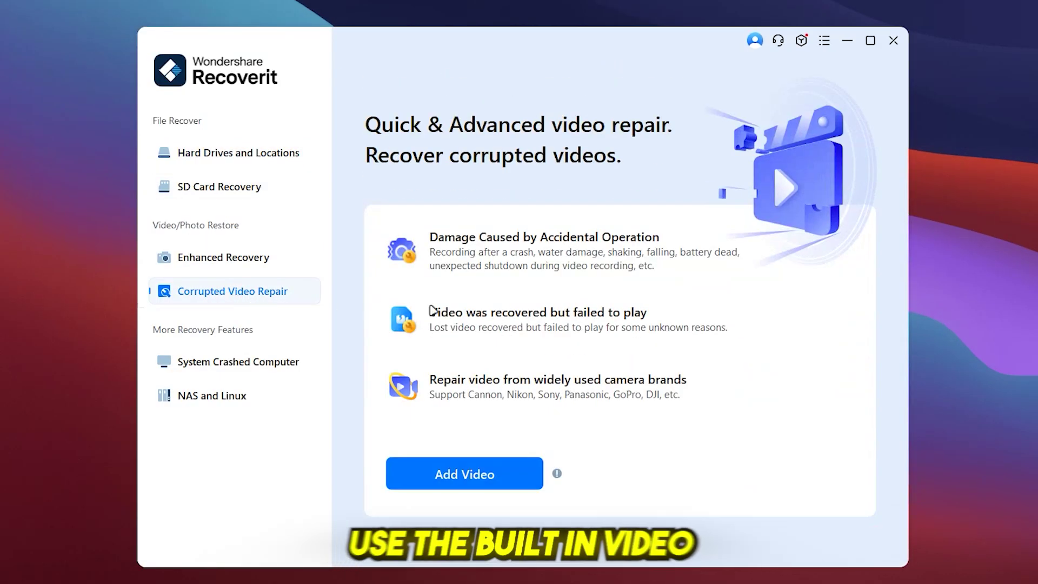
left_click(468, 473)
double_click(710, 219)
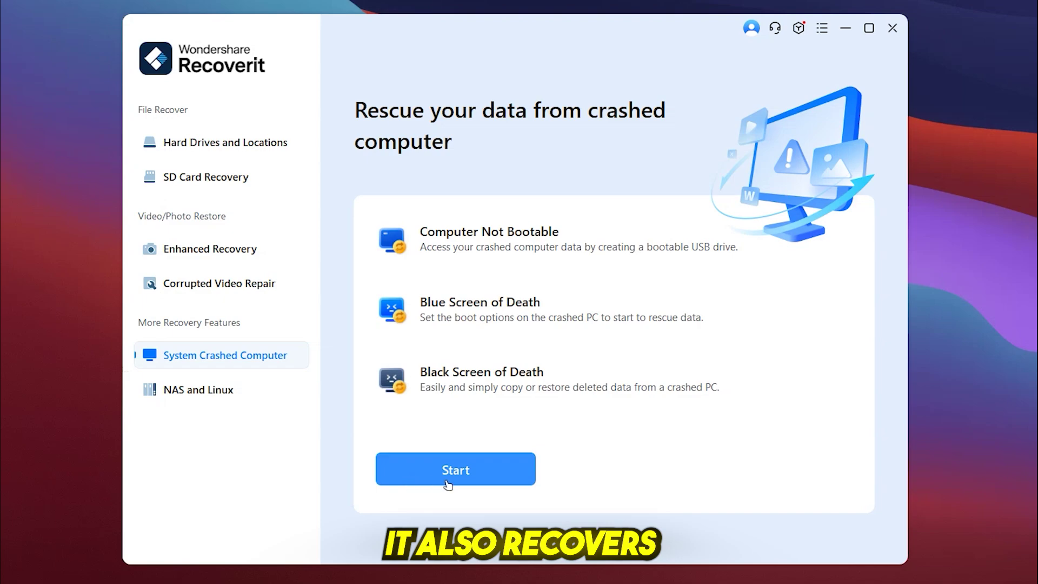
Leave the bootable-drive setup for crashed computers and view NAS and Linux recovery
left_click(447, 483)
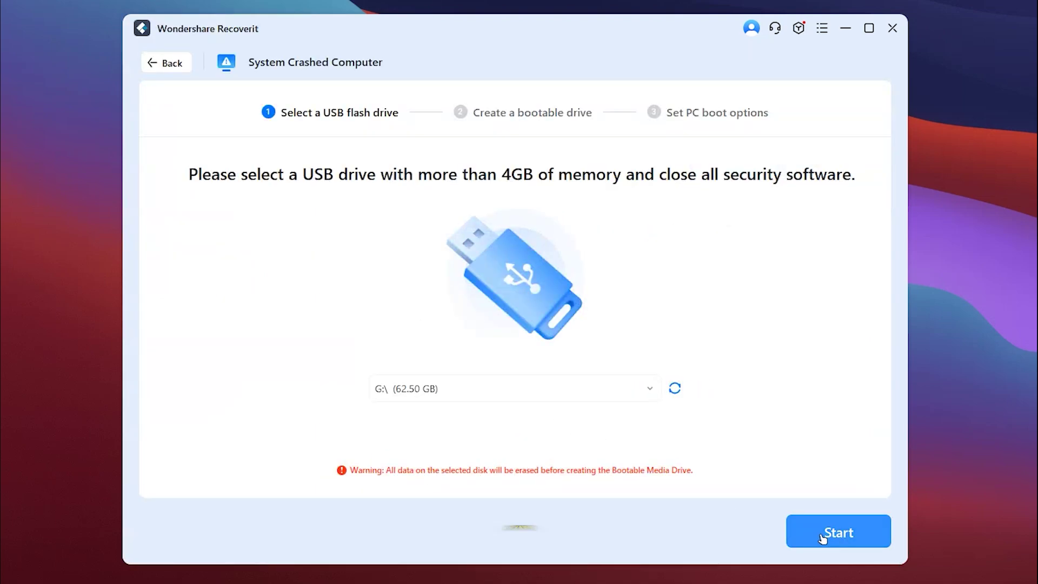
left_click(160, 61)
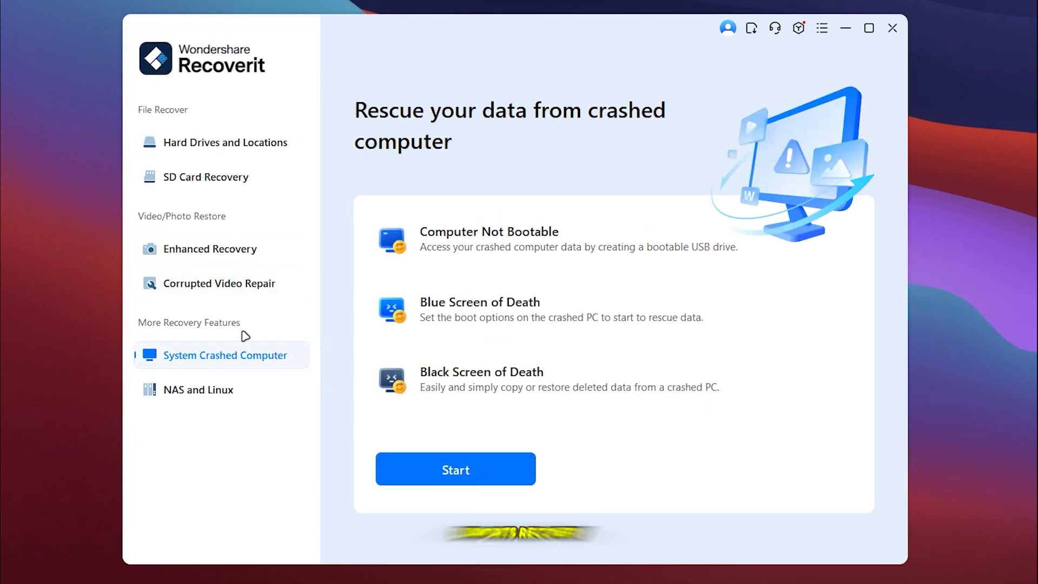
left_click(212, 403)
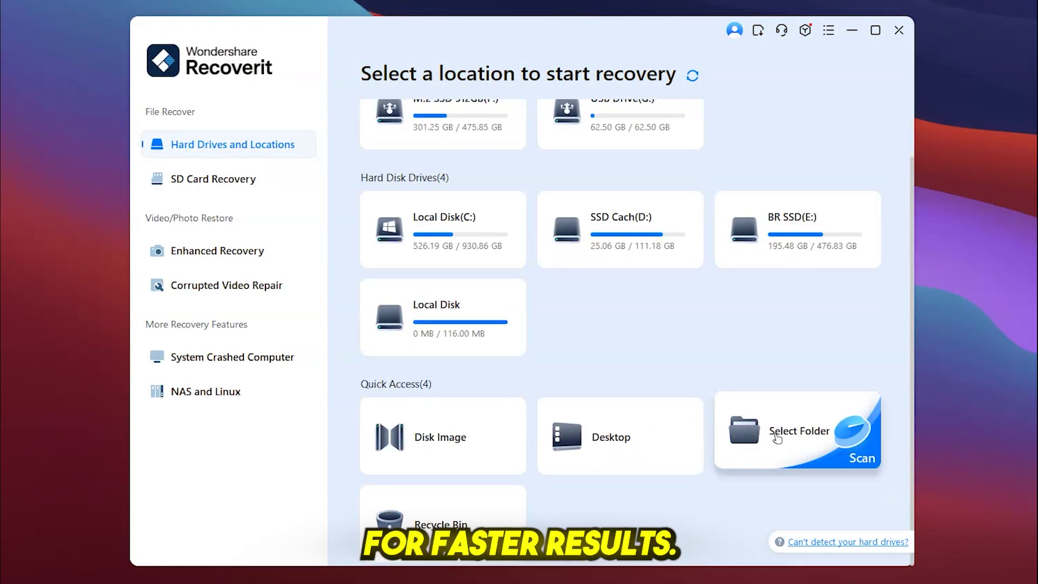
Choose Select Folder, sort results by File Type, and preview the lost MOV video
left_click(775, 437)
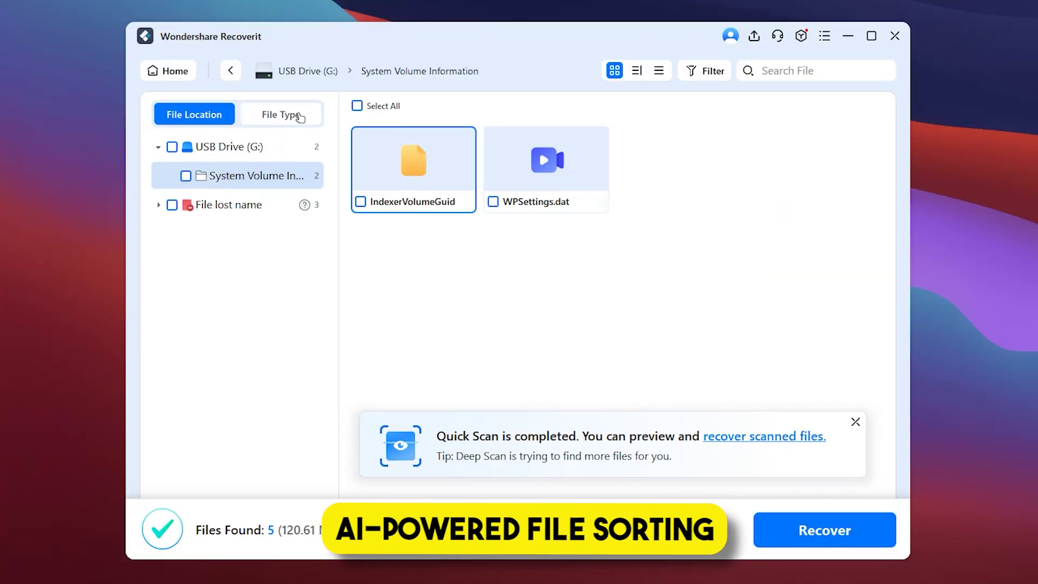
left_click(293, 120)
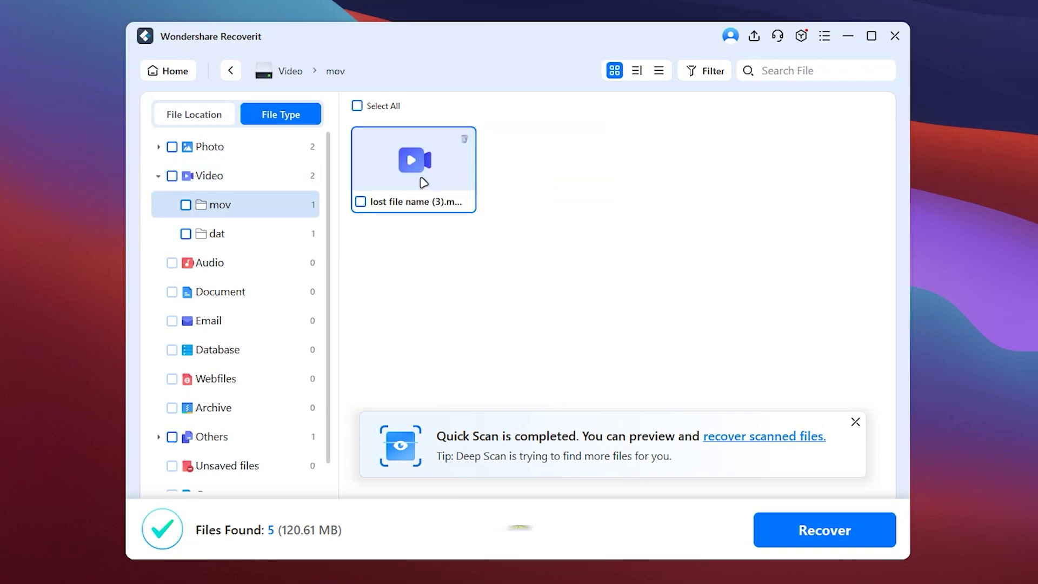
double_click(421, 181)
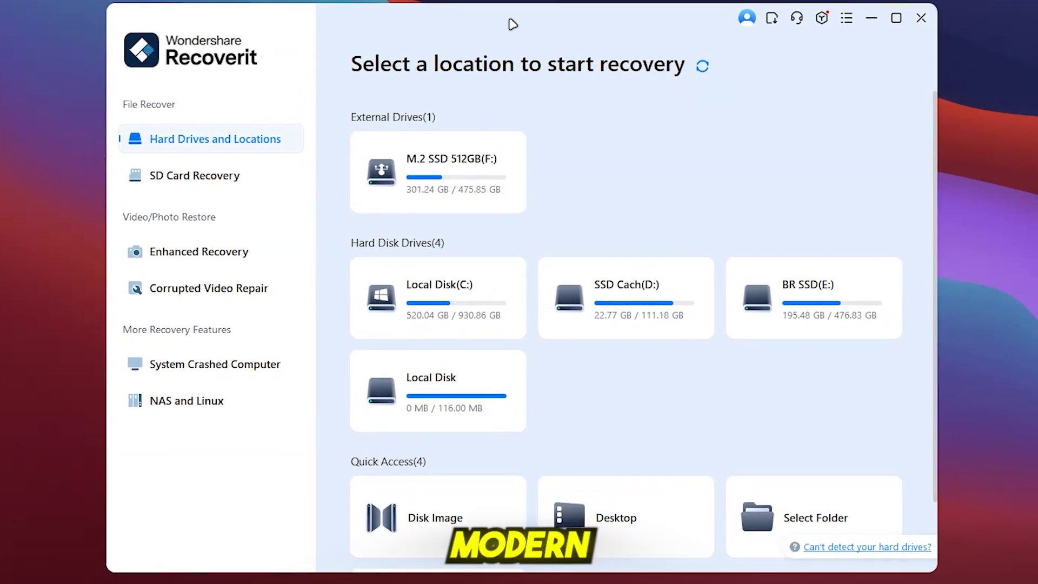
mouse_move(436, 385)
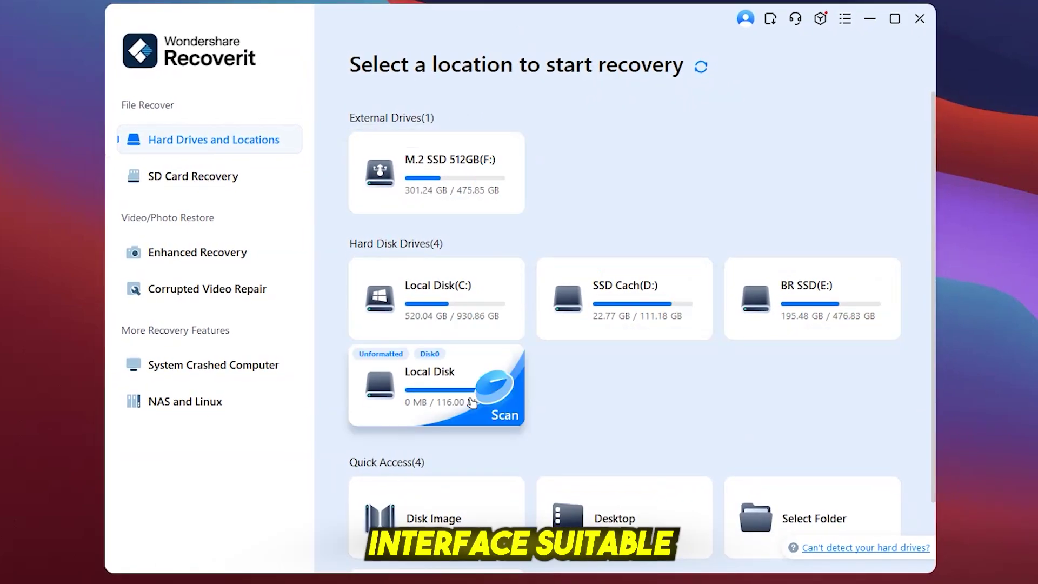
Browse Crashed Computer, Enhanced Recovery and Corrupted Video Repair modes, ending on SD Card Recovery
scroll(774, 520, "down", 2)
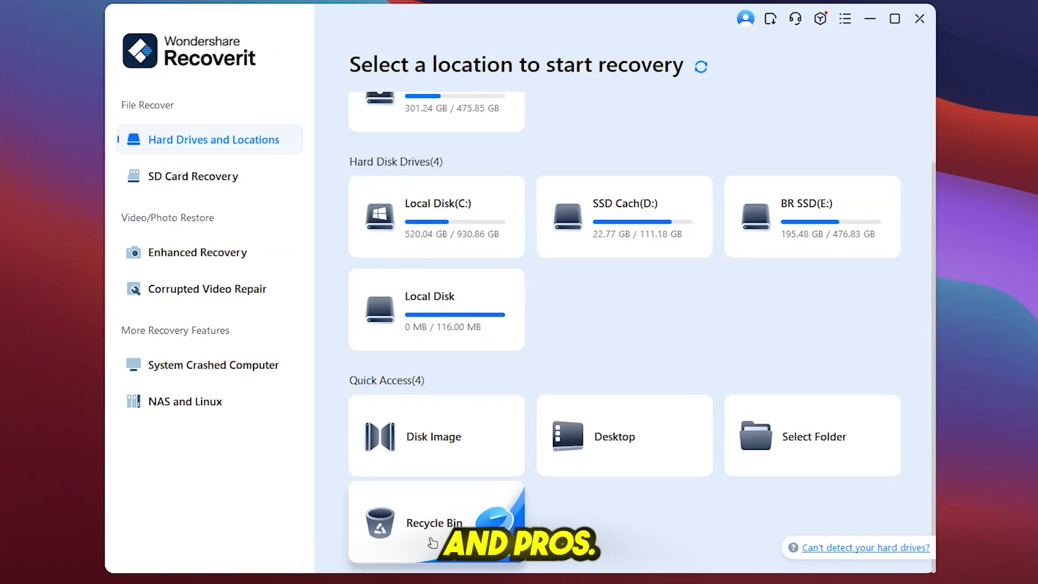
left_click(205, 365)
left_click(454, 480)
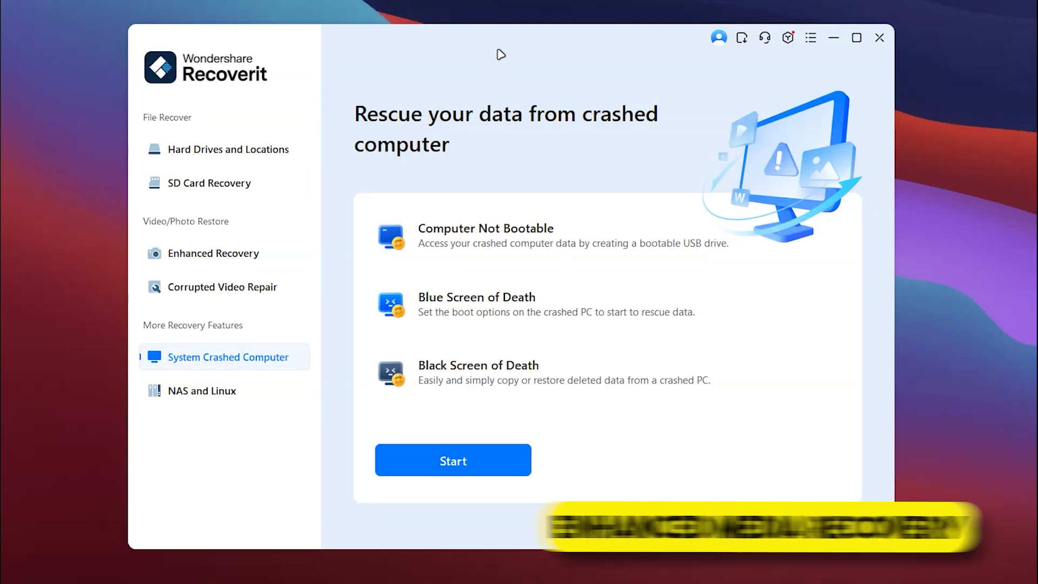
left_click(201, 265)
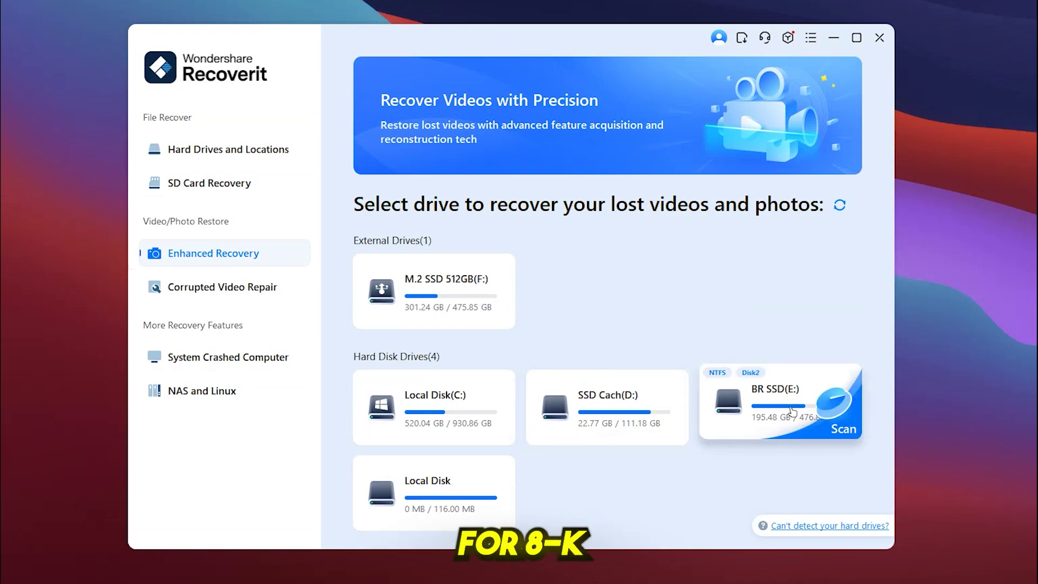
left_click(254, 288)
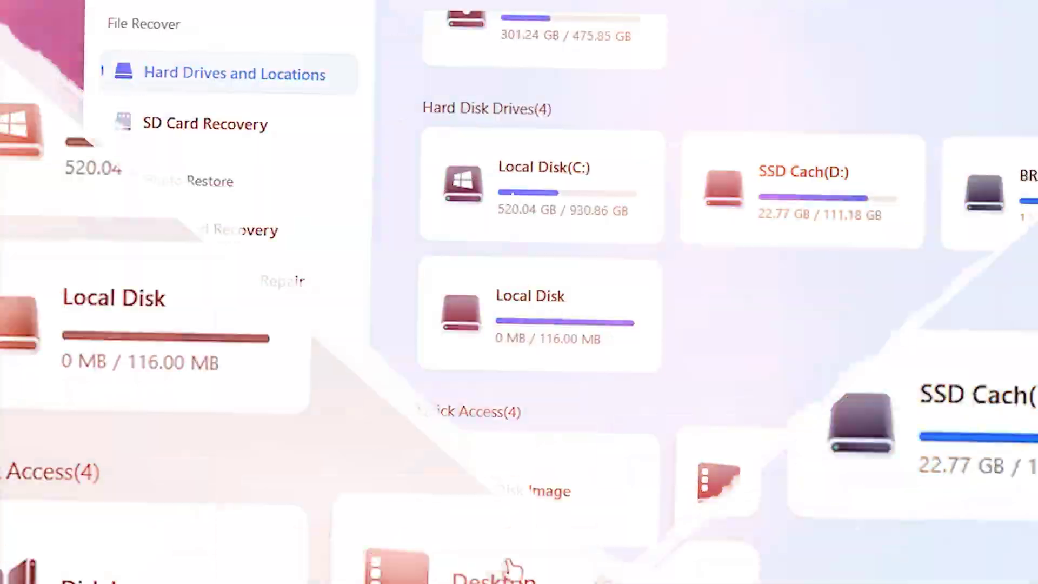
scroll(487, 216, "up", 2)
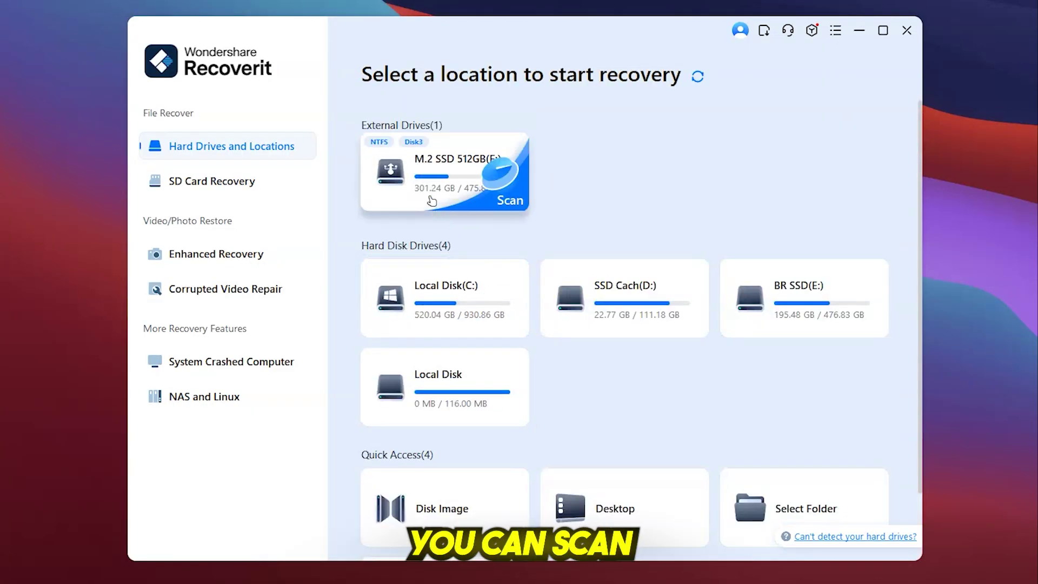
scroll(516, 422, "down", 2)
mouse_move(444, 508)
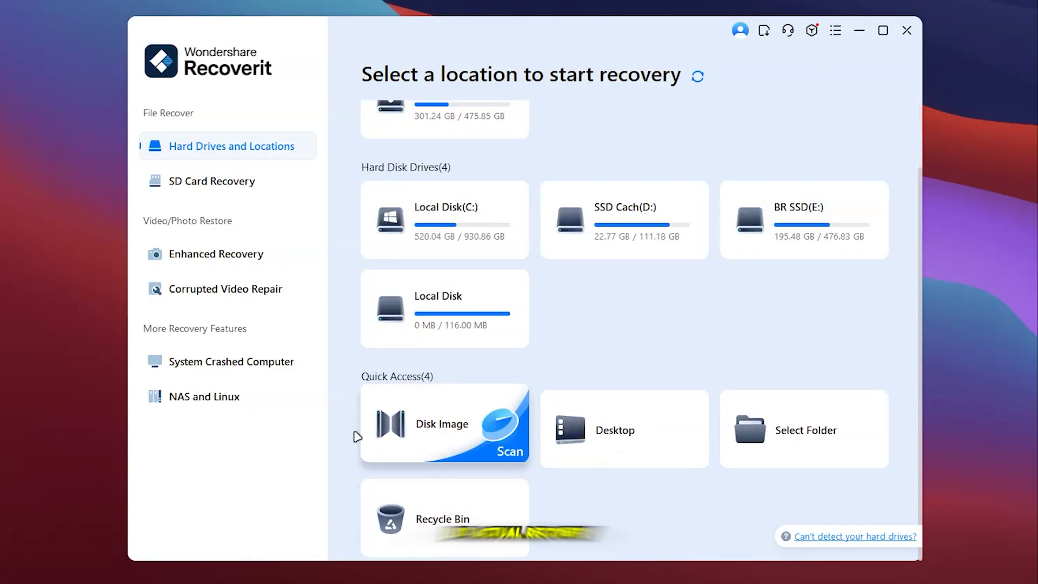
left_click(212, 182)
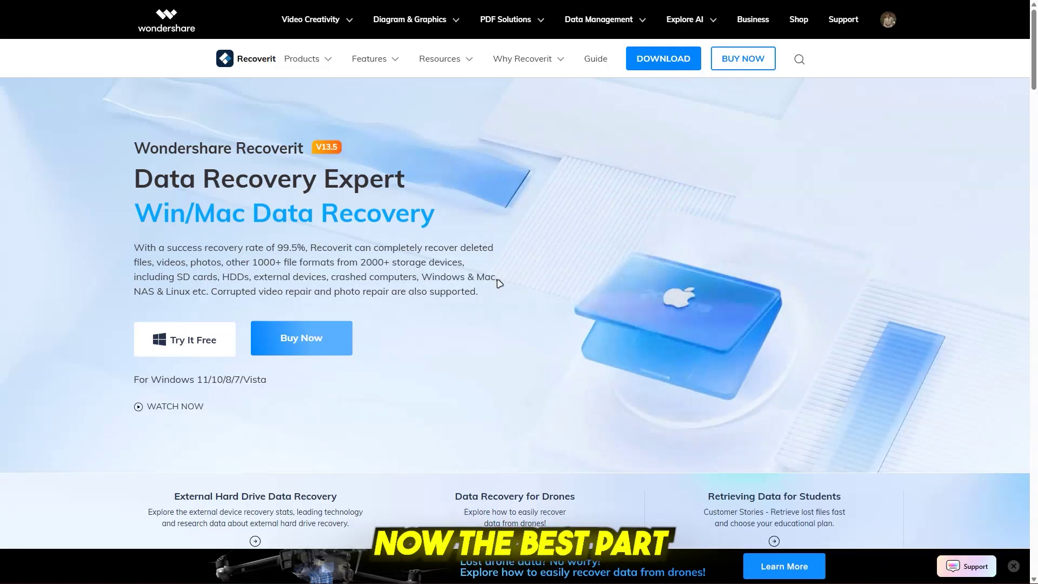
scroll(149, 206, "down", 2)
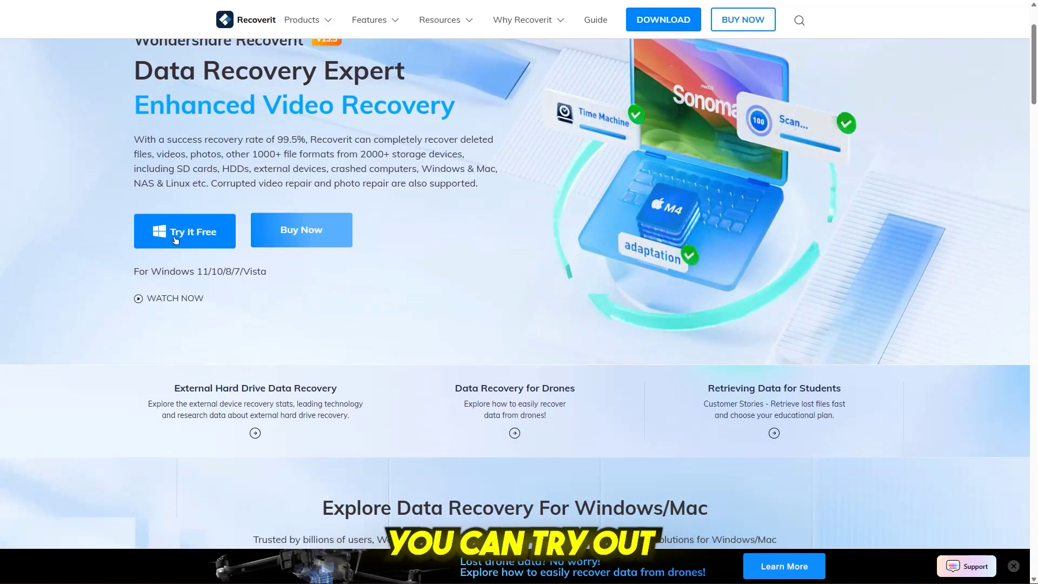
Review the Individuals monthly, annual and perpetual pricing plans
scroll(180, 237, "down", 3)
scroll(258, 292, "down", 3)
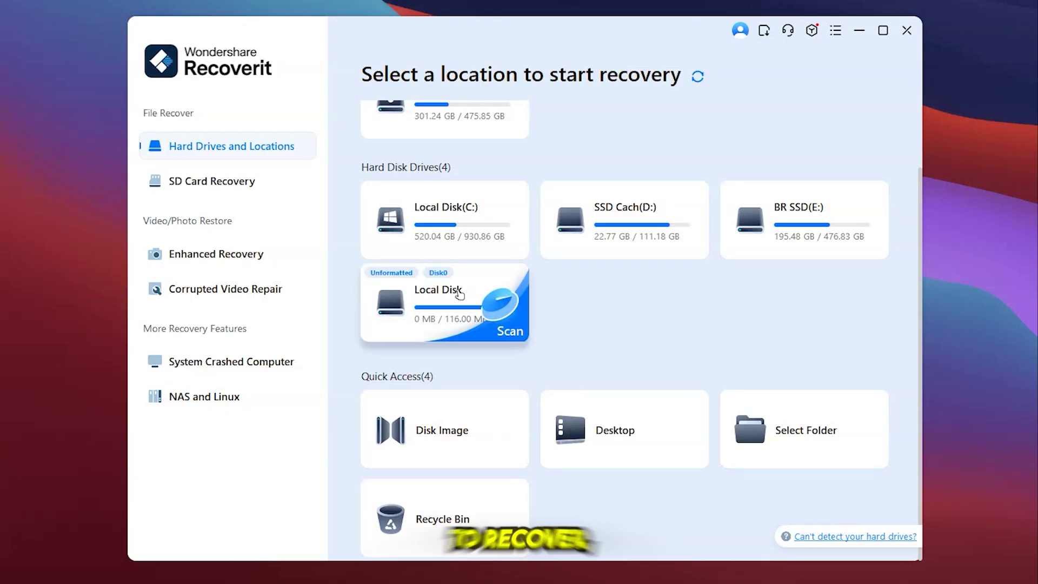
scroll(476, 220, "up", 2)
scroll(429, 389, "down", 2)
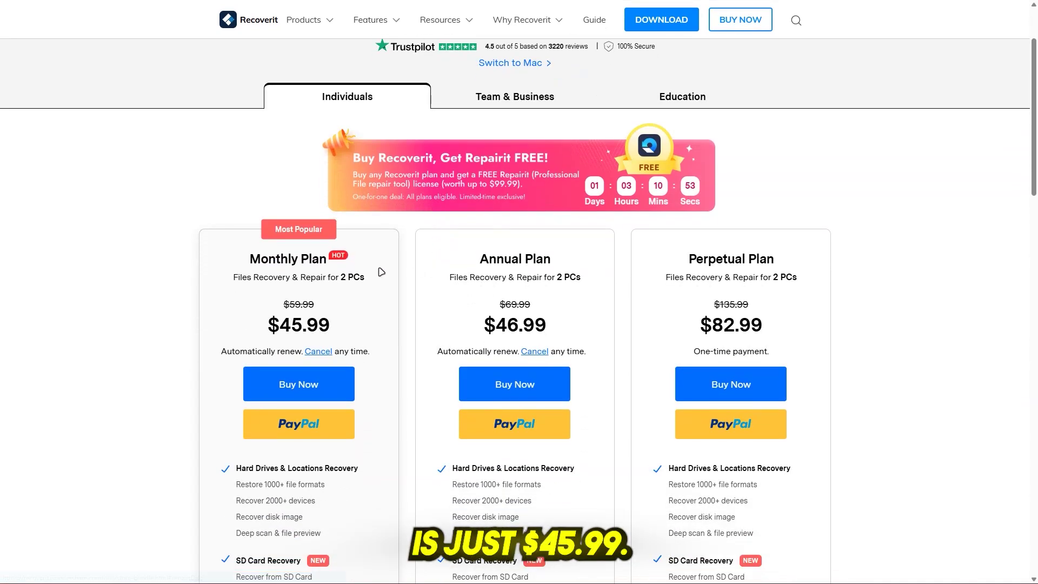
scroll(382, 271, "down", 1)
scroll(432, 216, "up", 1)
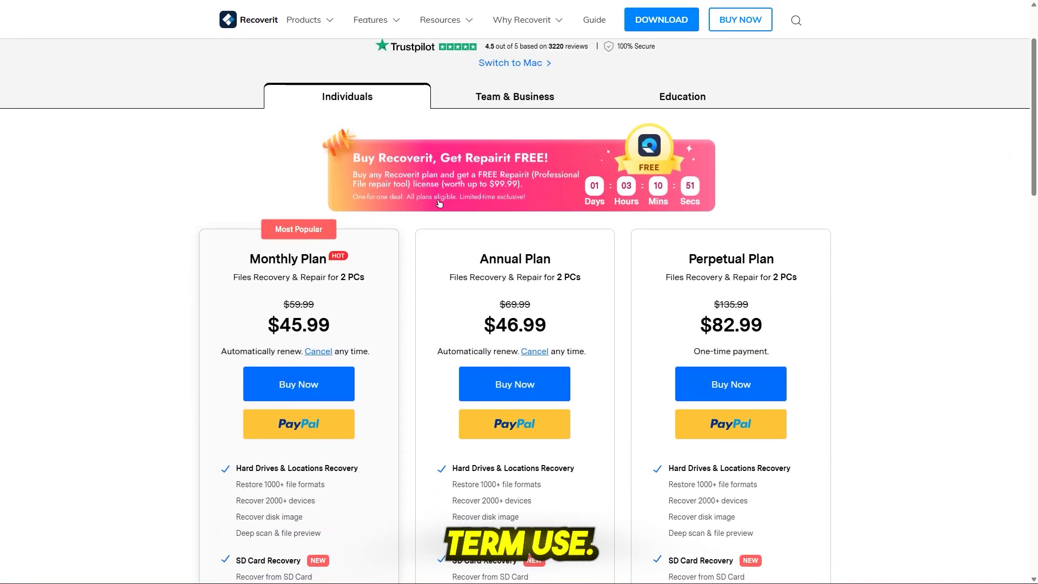
scroll(451, 239, "down", 4)
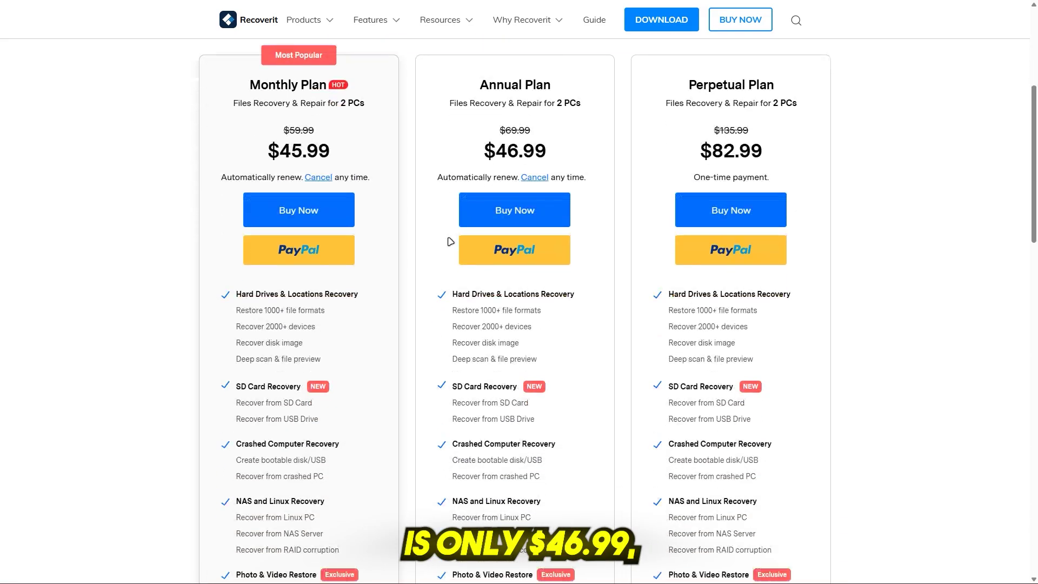
scroll(447, 236, "down", 2)
scroll(439, 238, "down", 1)
scroll(439, 238, "up", 1)
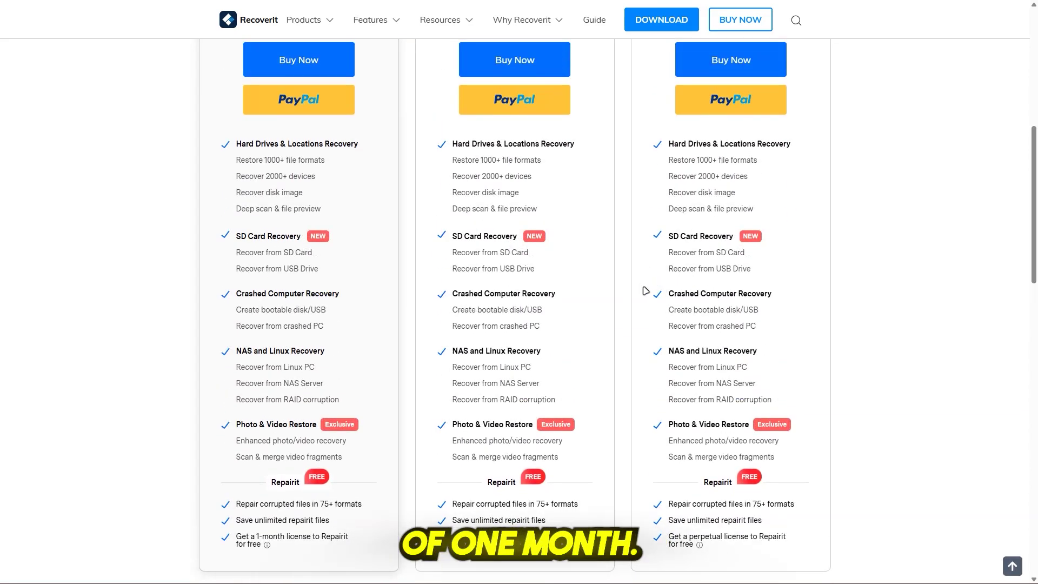
Return to the top and show Team & Business pricing at $119.99 per year
scroll(628, 289, "up", 1)
scroll(628, 289, "up", 1)
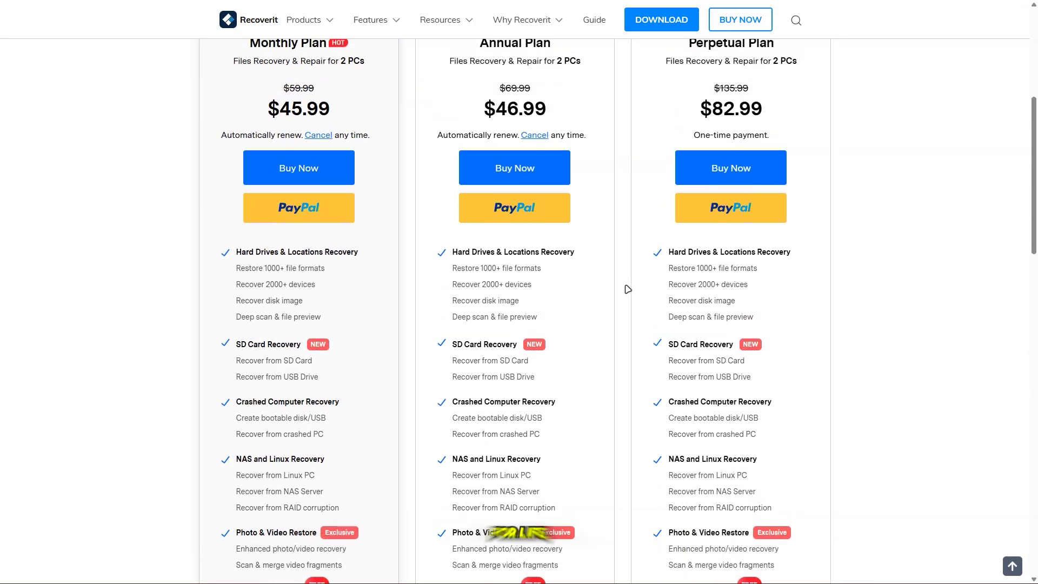
scroll(629, 289, "up", 1)
scroll(628, 290, "up", 1)
scroll(628, 289, "up", 1)
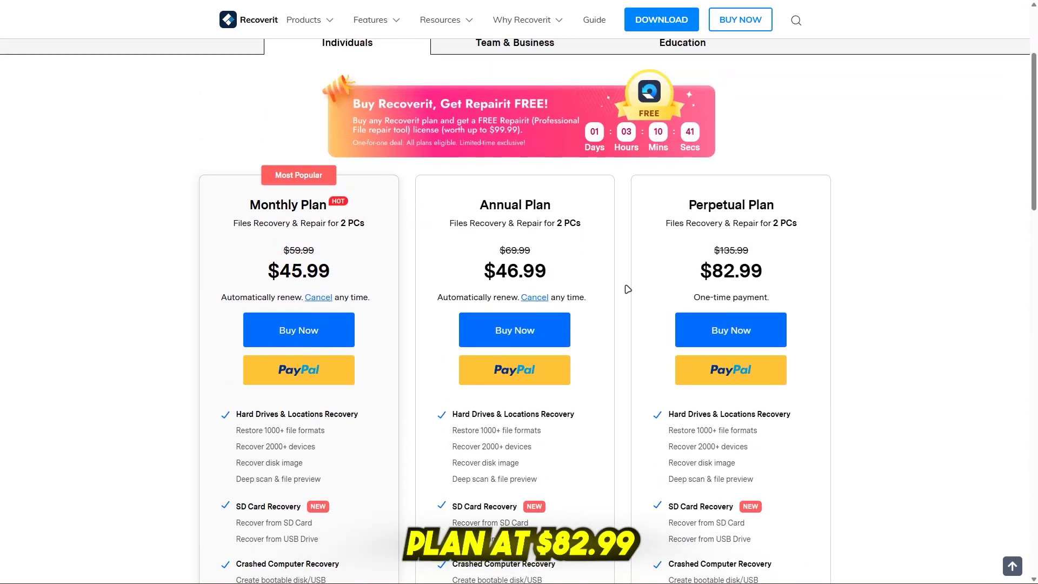
scroll(629, 289, "up", 1)
scroll(381, 239, "up", 1)
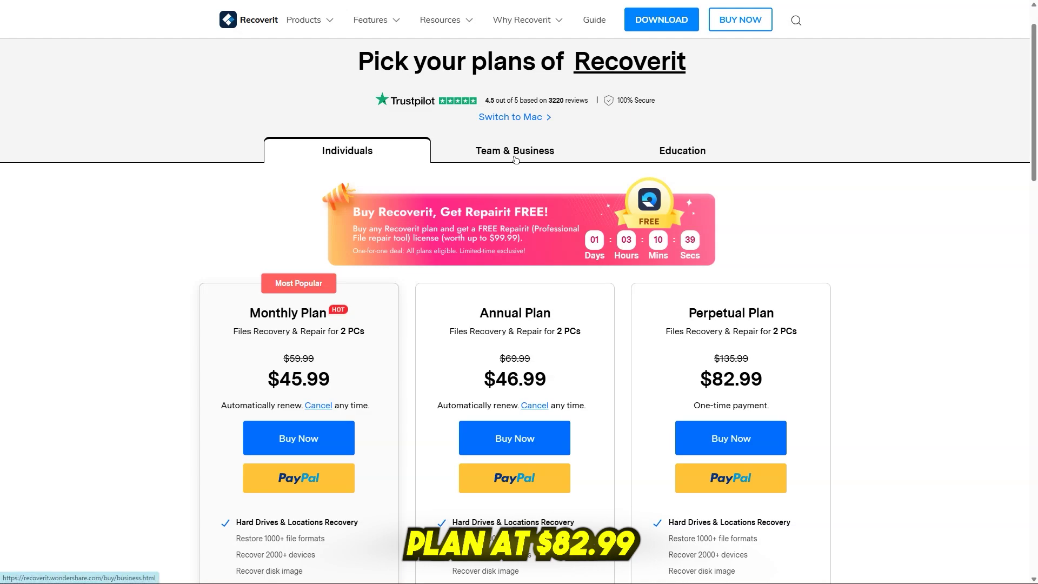
left_click(491, 146)
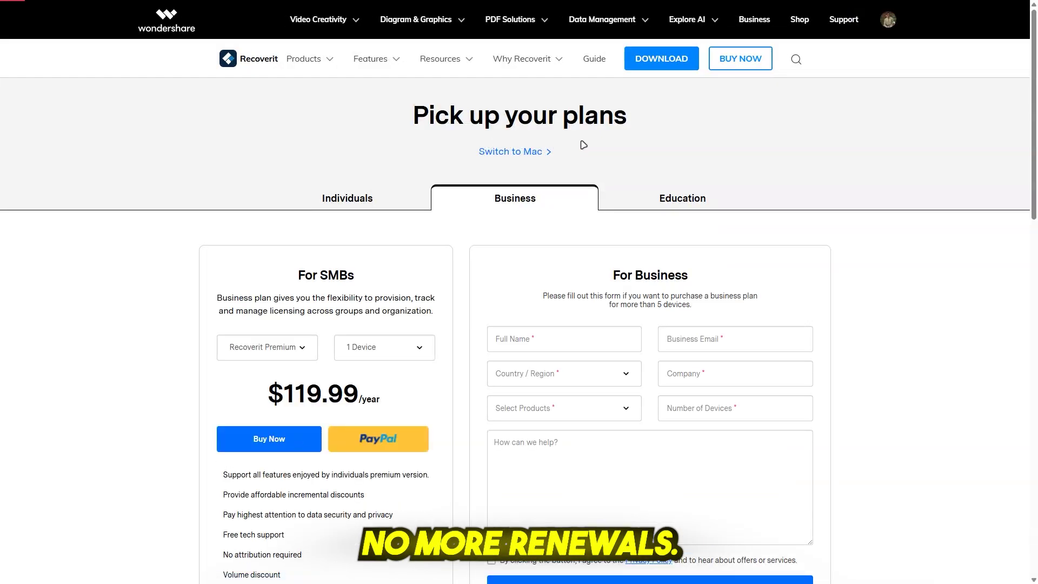